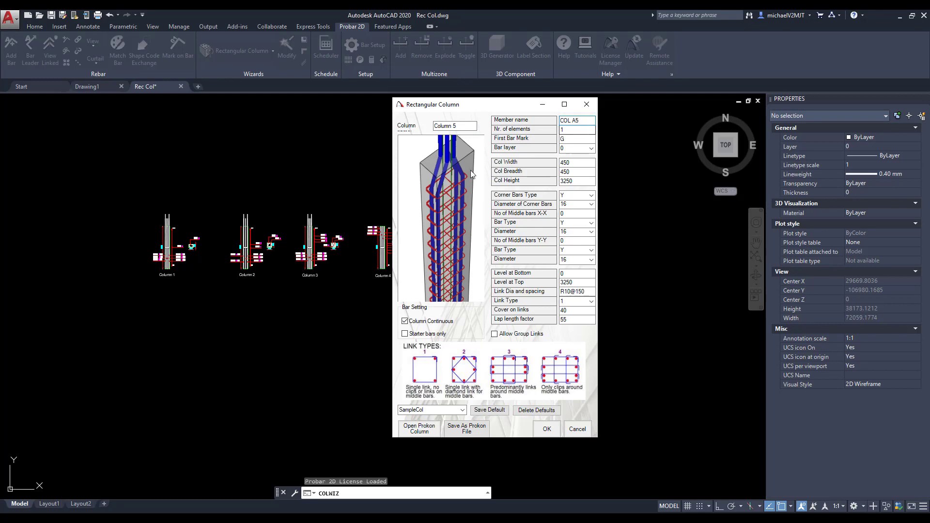
# Set first bar mark A, a 400 by 400 column 3000 high, and corner bars of type Y with diameter 25
pyautogui.click(576, 130)
pyautogui.click(579, 163)
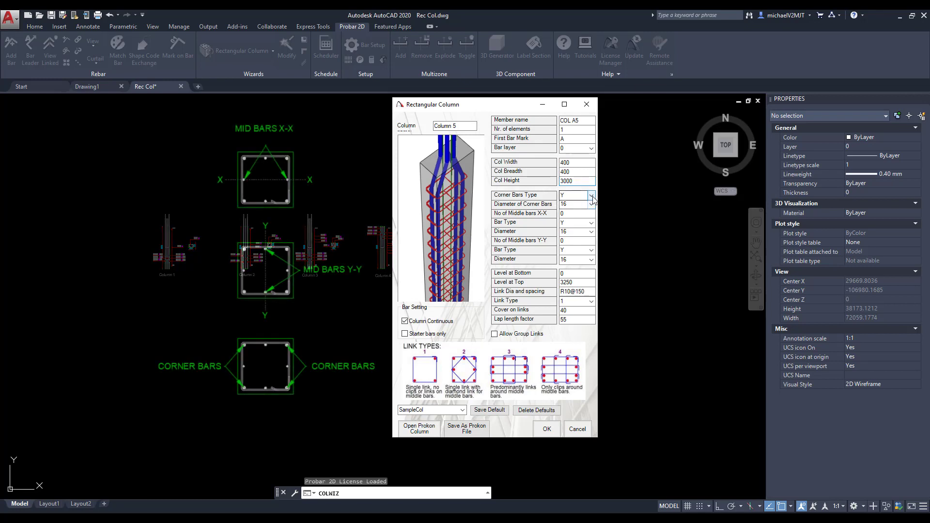
pyautogui.click(592, 196)
pyautogui.click(581, 203)
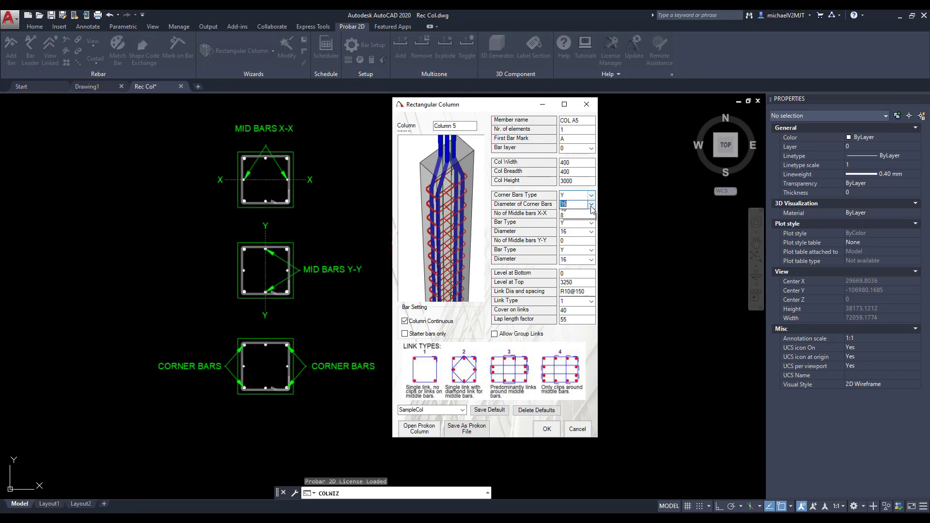
pyautogui.click(590, 204)
pyautogui.click(583, 226)
# Set one middle bar each in the X-X and Y-Y directions, keeping bar type Y for both
pyautogui.click(585, 214)
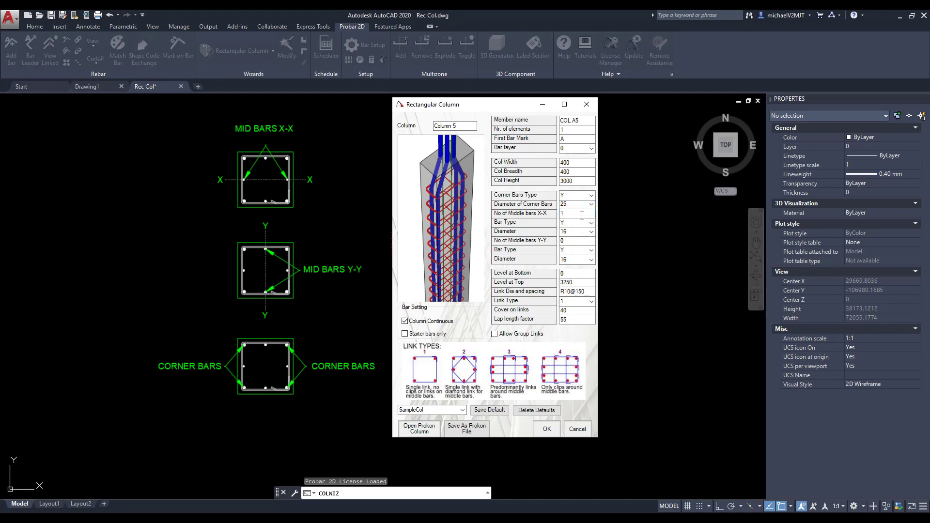
pyautogui.click(592, 239)
pyautogui.click(590, 250)
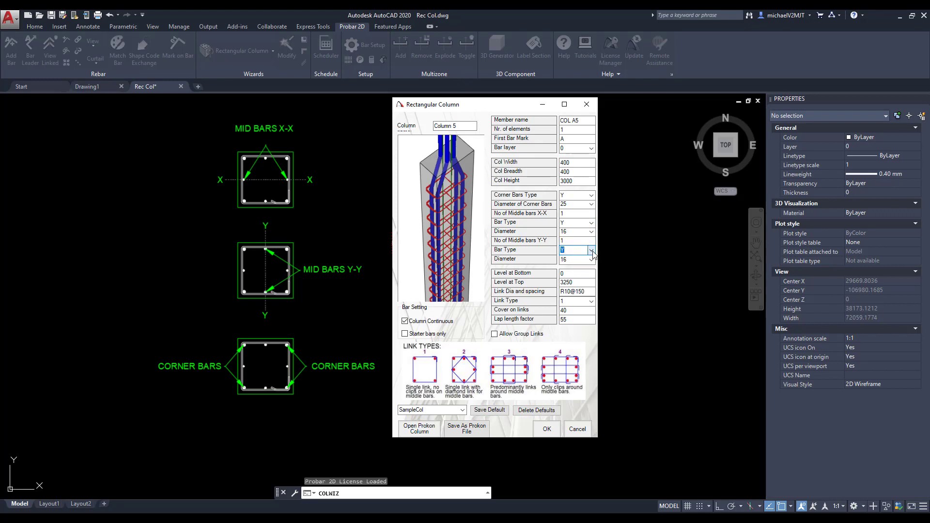
pyautogui.click(591, 223)
pyautogui.click(591, 224)
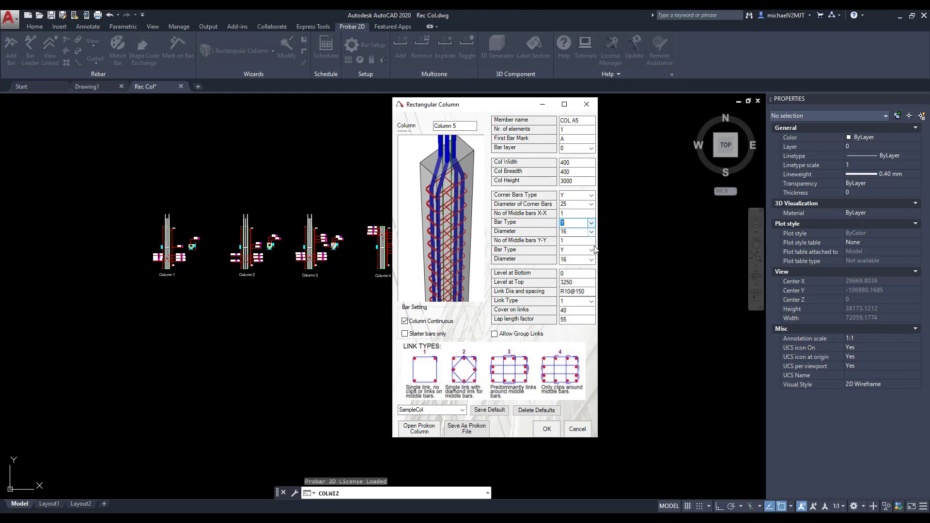
# Set the bottom level to 250, the top level to 2750, and the link diameter and spacing to R10@200
pyautogui.click(577, 274)
pyautogui.click(589, 301)
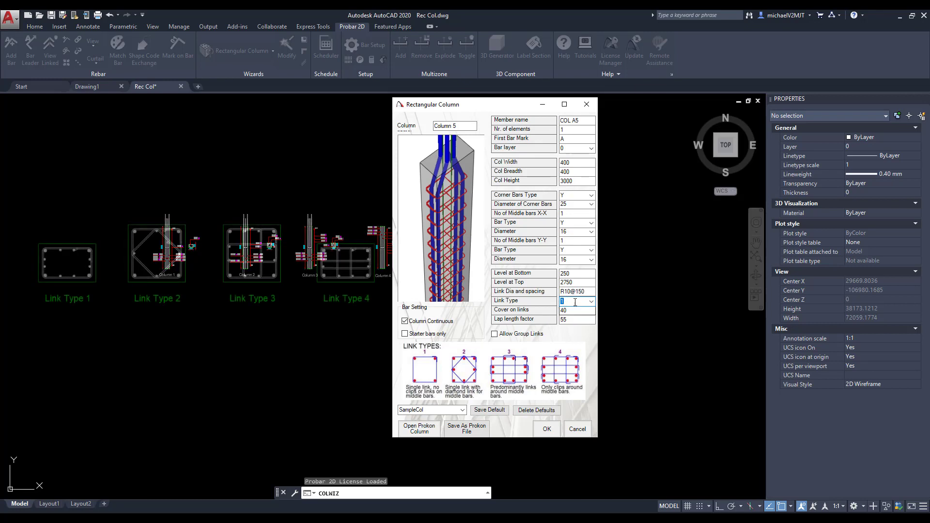
pyautogui.click(587, 292)
pyautogui.press('BackSpace')
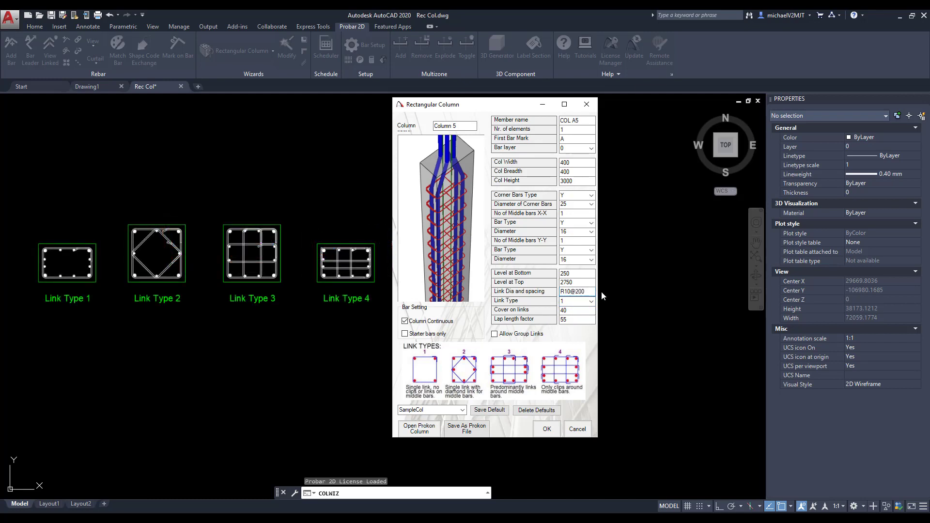
# Choose link type 2 with 30 cover and lap factor 45, and enable starter bars only and group links instead of column continuous
pyautogui.click(591, 301)
pyautogui.click(576, 312)
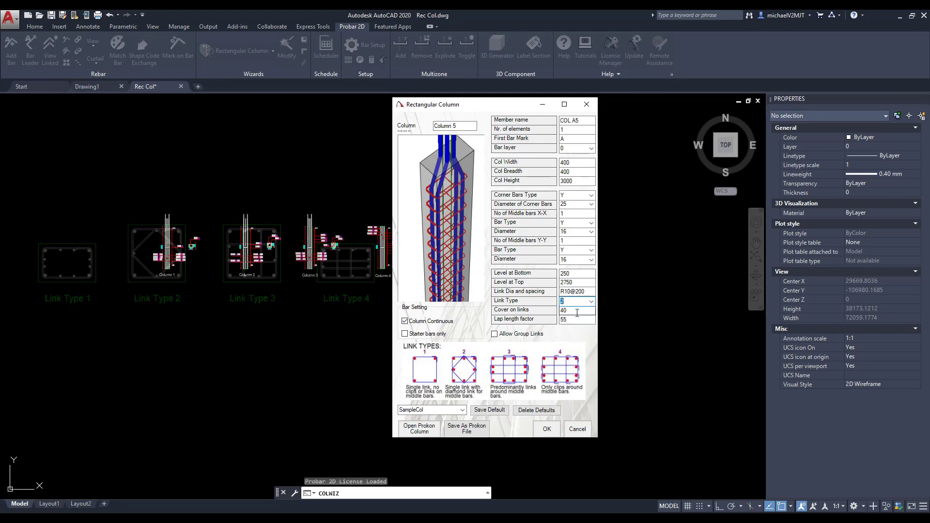
pyautogui.click(576, 313)
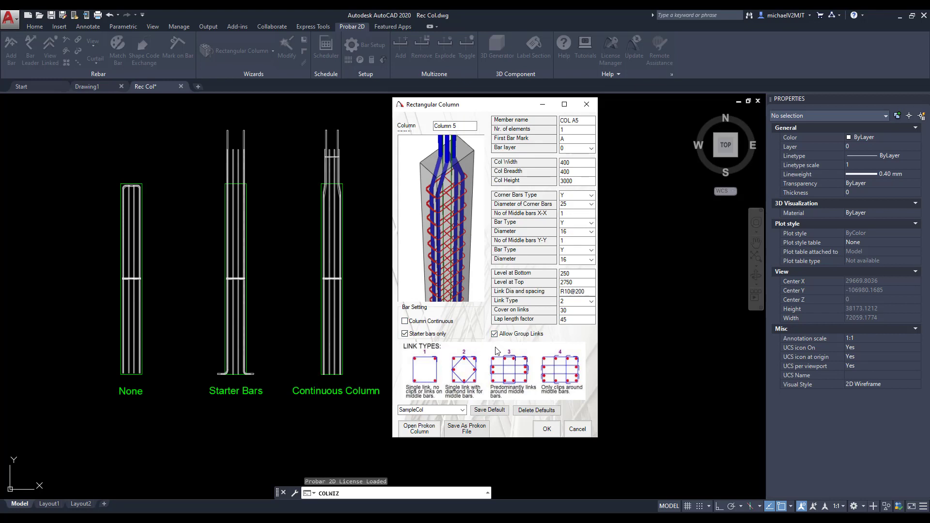
# Save the column settings as default SampleCol5 and insert the Column 5 detail beside Column 4
pyautogui.click(438, 411)
pyautogui.click(435, 410)
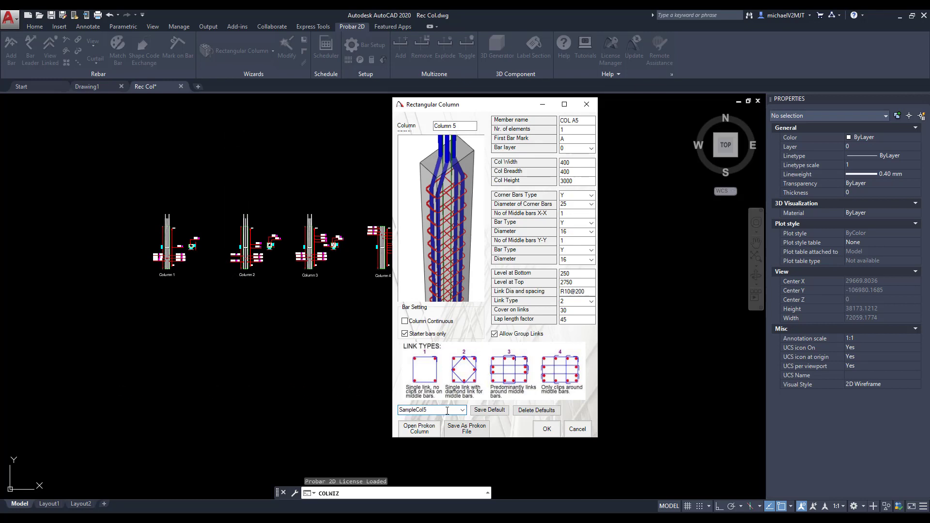
pyautogui.click(486, 411)
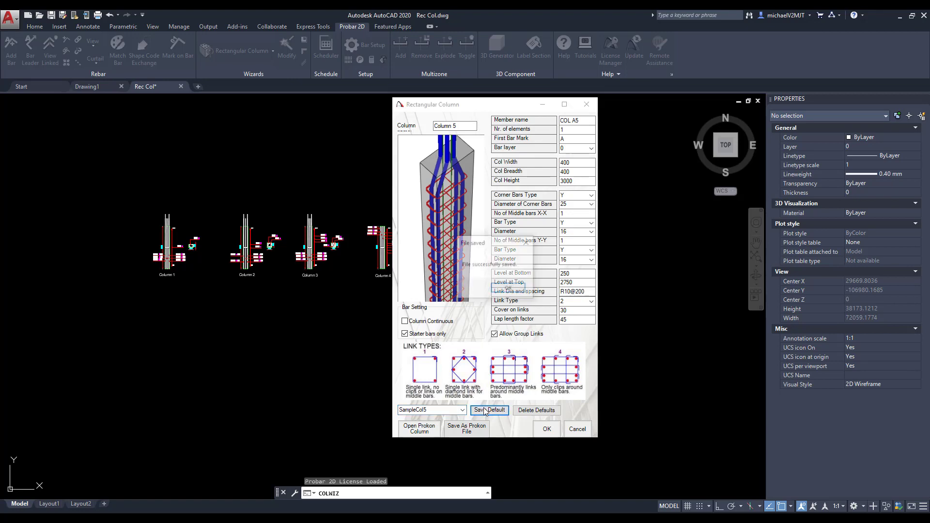
pyautogui.click(508, 289)
pyautogui.click(546, 429)
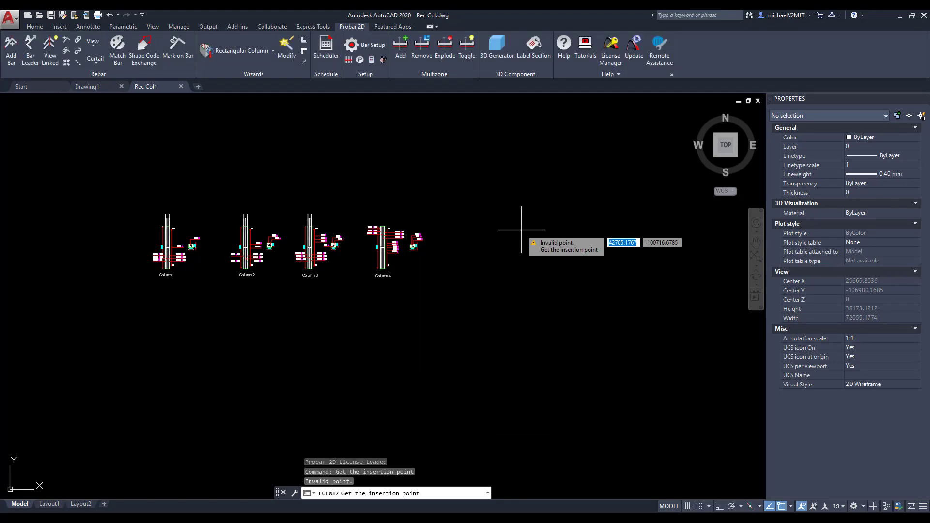
pyautogui.click(497, 262)
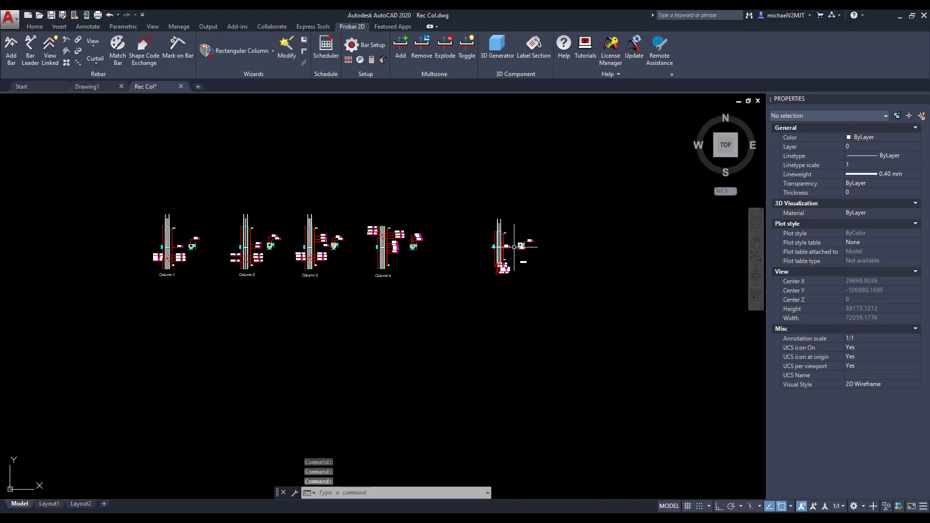
# Move the 2Y16-B bar label from below Column 5 to the right of its elevation
pyautogui.scroll(8, 514, 246)
pyautogui.moveTo(514, 246); pyautogui.dragTo(514, 298, button='middle')
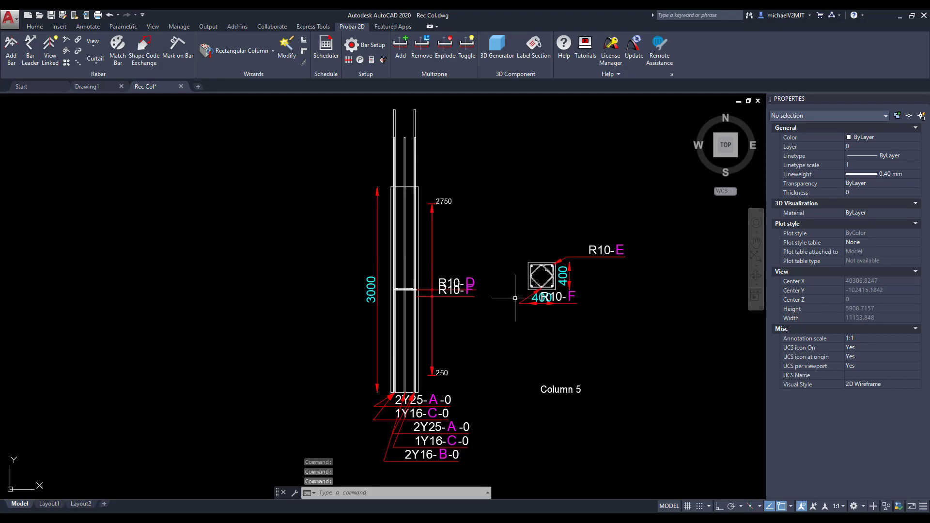
pyautogui.scroll(-2, 515, 297)
pyautogui.scroll(2, 477, 404)
pyautogui.click(446, 397)
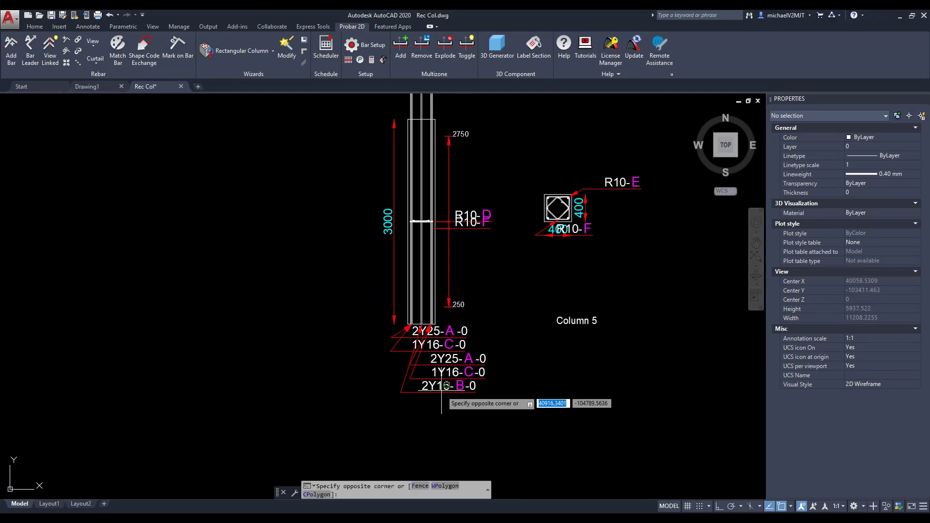
pyautogui.click(440, 389)
pyautogui.click(421, 394)
pyautogui.scroll(6, 480, 281)
pyautogui.click(473, 285)
pyautogui.scroll(-2, 473, 285)
pyautogui.press('Escape')
# Move one 1Y16-C label and one 2Y25-A label from below Column 5 to the right of its elevation
pyautogui.click(388, 405)
pyautogui.click(319, 405)
pyautogui.click(428, 273)
pyautogui.press('Escape')
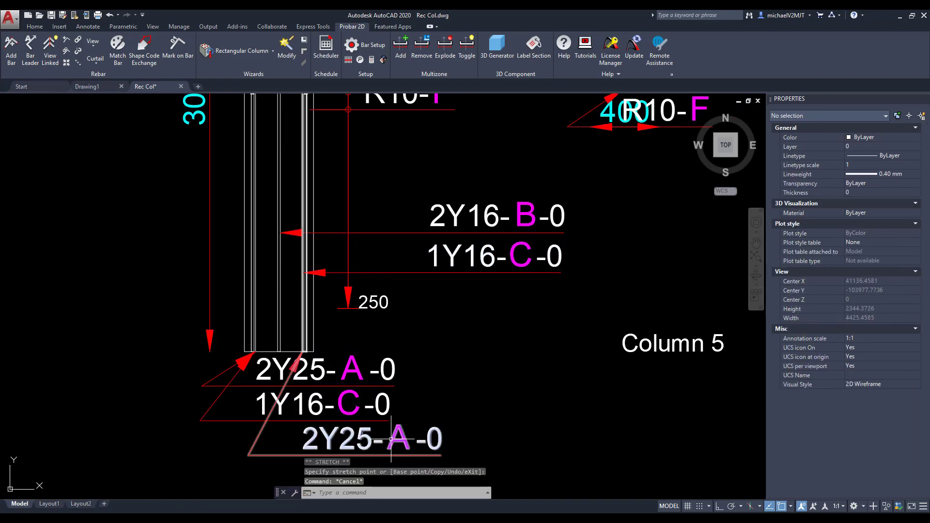
pyautogui.click(396, 366)
pyautogui.click(306, 375)
pyautogui.moveTo(434, 325); pyautogui.dragTo(421, 269, button='middle')
pyautogui.click(407, 277)
pyautogui.press('Escape')
# Move the remaining 1Y16-C and 2Y25-A labels from below Column 5 to the left of its elevation
pyautogui.click(332, 395)
pyautogui.click(283, 395)
pyautogui.moveTo(184, 271); pyautogui.dragTo(276, 328, button='middle')
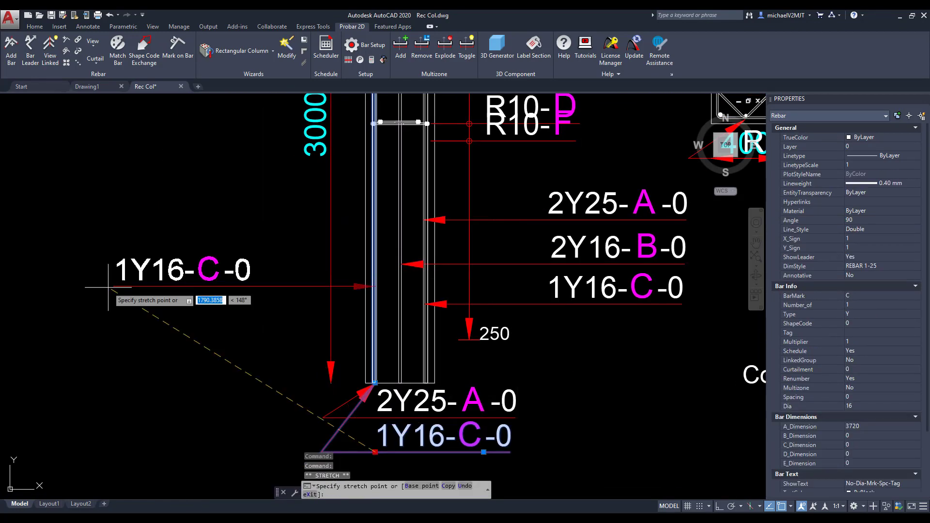
pyautogui.click(132, 306)
pyautogui.press('Escape')
pyautogui.click(409, 394)
pyautogui.click(385, 394)
pyautogui.click(157, 352)
pyautogui.press('Escape')
# Separate the overlapping R10-D and R10-F link labels beside the Column 5 elevation, placing D above F
pyautogui.scroll(-3, 151, 355)
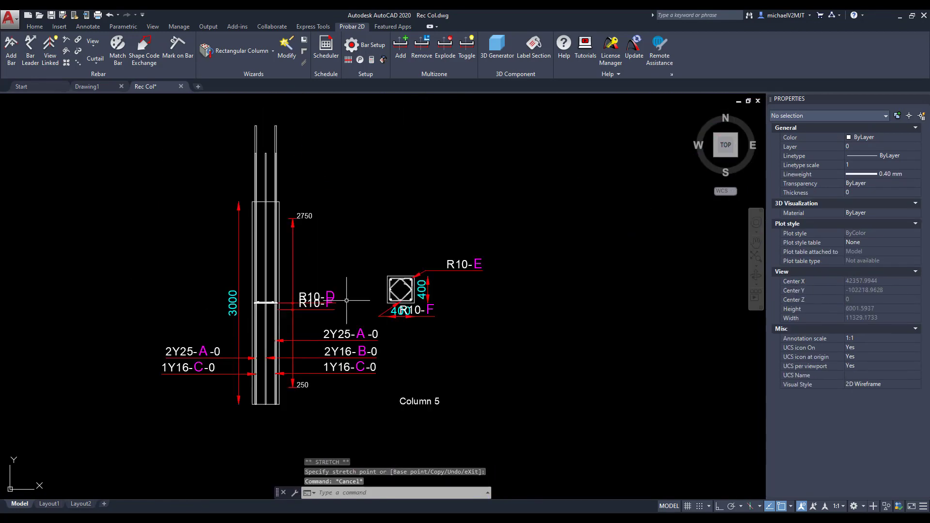
pyautogui.scroll(4, 289, 310)
pyautogui.click(318, 274)
pyautogui.click(398, 153)
pyautogui.press('Escape')
pyautogui.click(242, 333)
pyautogui.click(242, 333)
pyautogui.click(320, 261)
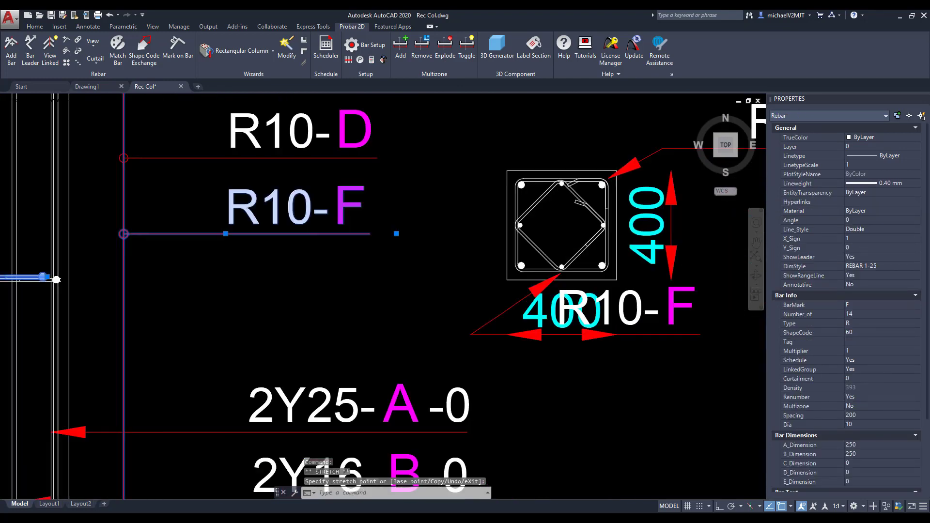
pyautogui.press('Escape')
# Move the R10-F and R10-E link labels clear of the Column 5 cross-section, stacked above and to its right
pyautogui.click(373, 298)
pyautogui.click(420, 304)
pyautogui.moveTo(439, 167); pyautogui.dragTo(440, 314, button='middle')
pyautogui.click(533, 266)
pyautogui.press('Escape')
pyautogui.click(555, 323)
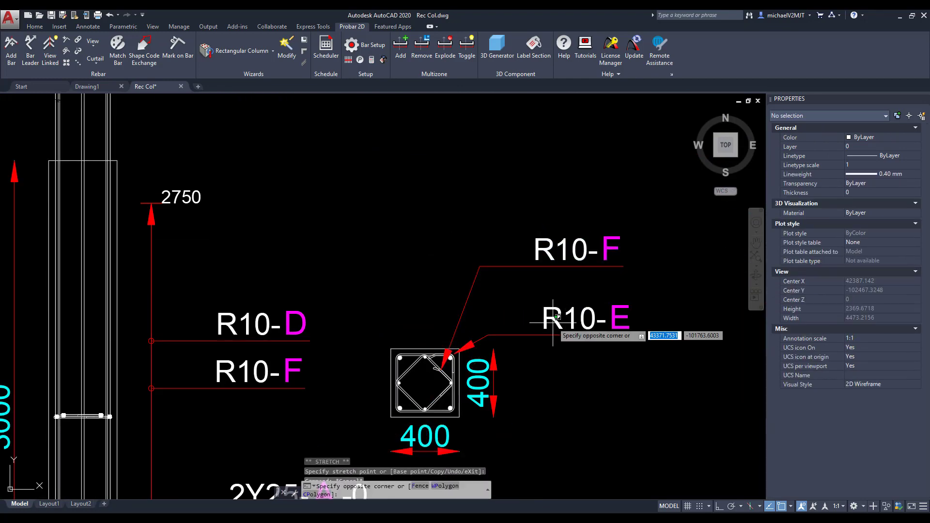
pyautogui.click(545, 338)
pyautogui.click(542, 335)
pyautogui.click(485, 229)
pyautogui.press('Escape')
# Start another rectangular column from the saved default SampleCol5, name it Column 6 and change its member name
pyautogui.scroll(-6, 508, 252)
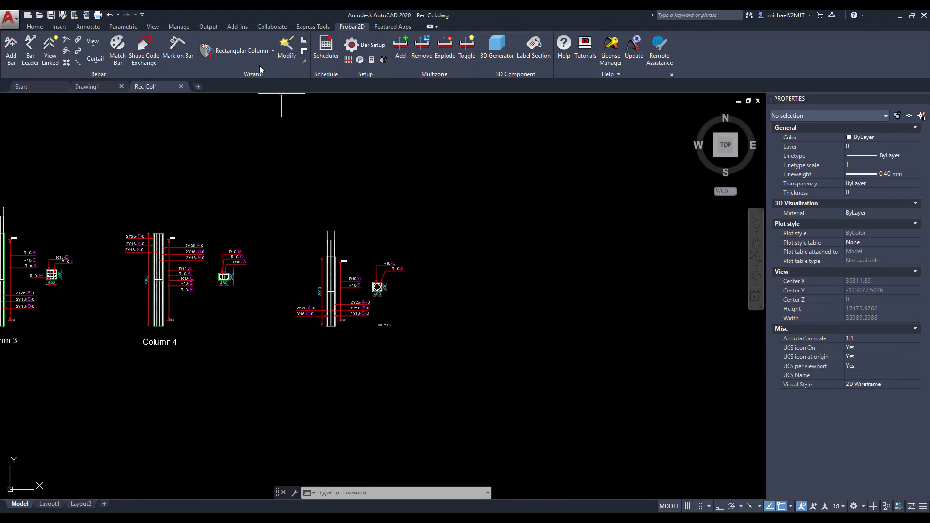
pyautogui.click(242, 51)
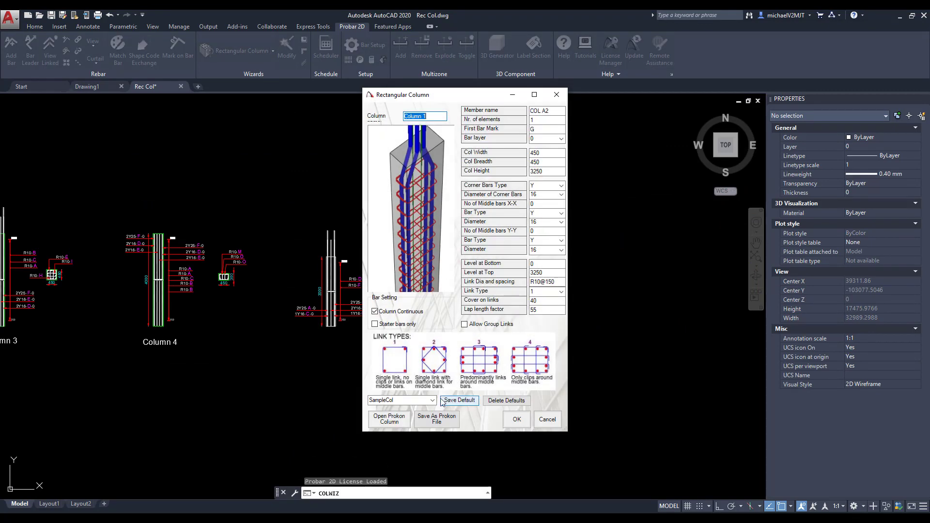
pyautogui.click(432, 400)
pyautogui.click(419, 441)
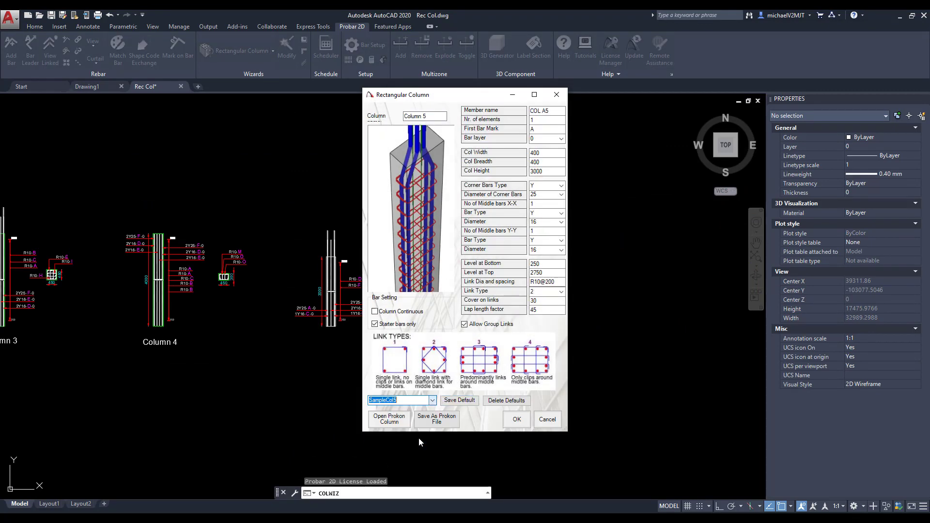
pyautogui.click(432, 115)
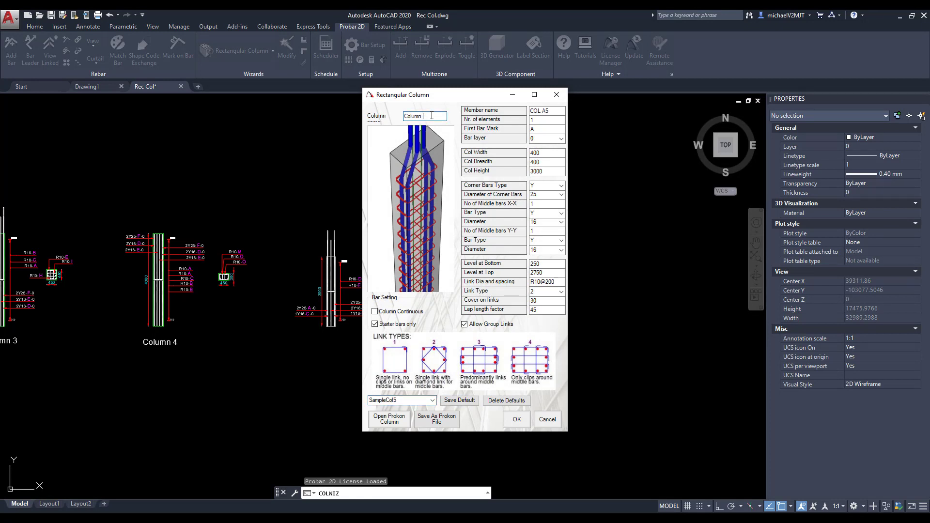
pyautogui.click(552, 111)
pyautogui.press('BackSpace')
# Set the column breadth to 300, height to 4000, top level to 3750 and a single link, and place the detail beside Column 5
pyautogui.click(557, 162)
pyautogui.click(549, 207)
pyautogui.click(560, 291)
pyautogui.click(541, 301)
pyautogui.click(515, 420)
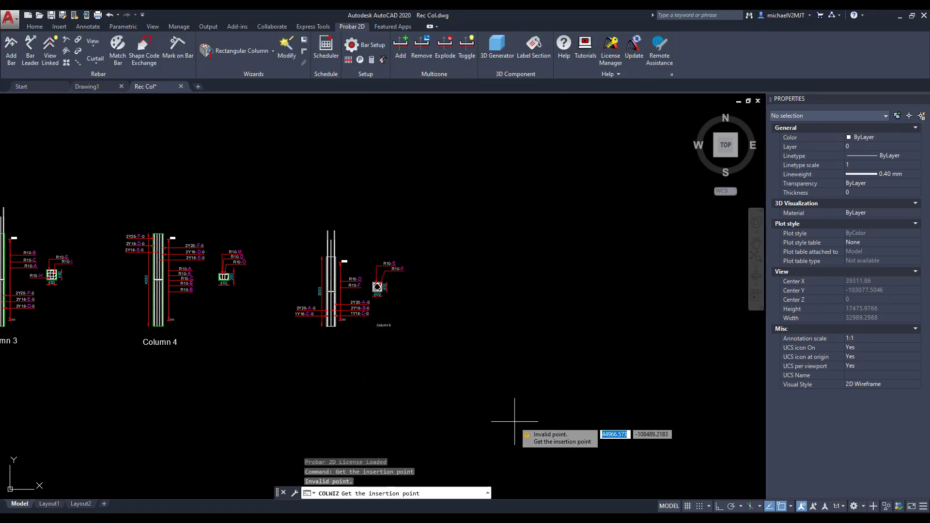
pyautogui.click(499, 333)
# Reposition the R10-C link label to the right of the Column 6 elevation
pyautogui.scroll(5, 614, 279)
pyautogui.click(508, 336)
pyautogui.click(509, 336)
pyautogui.scroll(5, 377, 296)
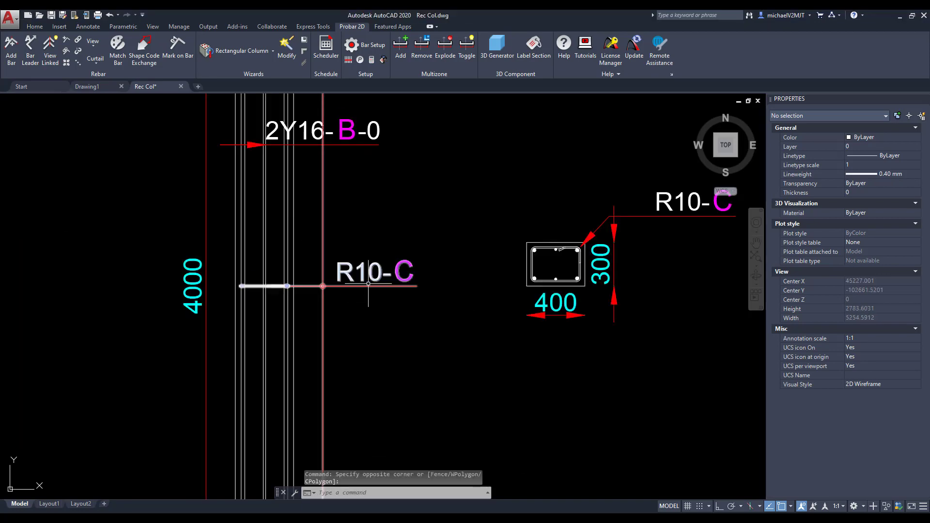
pyautogui.click(369, 286)
pyautogui.click(336, 285)
pyautogui.click(406, 344)
pyautogui.press('Escape')
# Move the 2Y16-B bar label to the left of the Column 6 elevation
pyautogui.scroll(2, 431, 298)
pyautogui.moveTo(329, 121); pyautogui.dragTo(436, 309, button='middle')
pyautogui.click(259, 249)
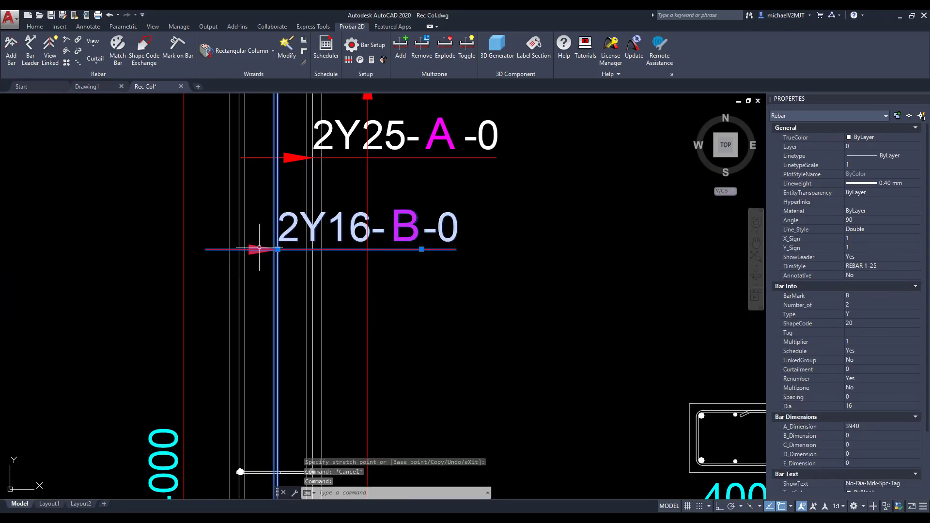
pyautogui.click(278, 249)
pyautogui.moveTo(126, 236); pyautogui.dragTo(389, 223, button='middle')
pyautogui.scroll(-2, 351, 228)
pyautogui.click(264, 235)
# Move the two 2Y25-A bar labels of Column 6 clear of the elevation, one on each side
pyautogui.moveTo(586, 283); pyautogui.dragTo(535, 319, button='middle')
pyautogui.click(451, 212)
pyautogui.click(440, 212)
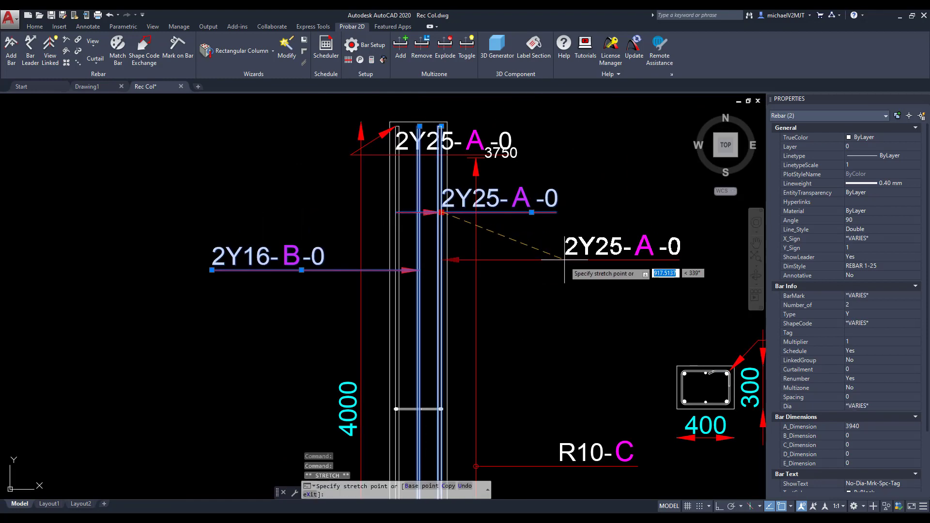
pyautogui.click(563, 270)
pyautogui.press('Escape')
pyautogui.moveTo(557, 271); pyautogui.dragTo(555, 296, button='middle')
pyautogui.click(407, 181)
pyautogui.click(394, 179)
pyautogui.click(216, 247)
pyautogui.press('Escape')
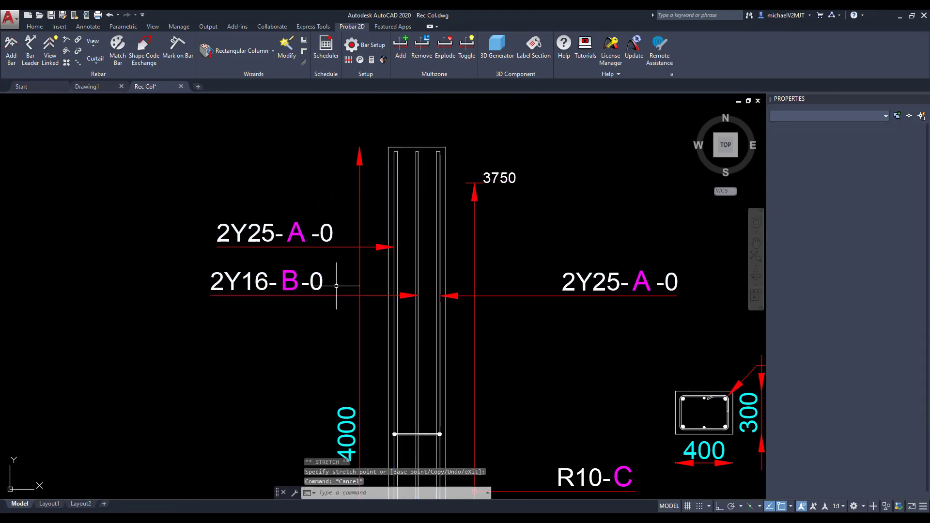
# Move the R10-C link label directly above the Column 6 cross-section
pyautogui.scroll(-2, 336, 284)
pyautogui.moveTo(368, 286); pyautogui.dragTo(340, 219, button='middle')
pyautogui.click(612, 268)
pyautogui.click(598, 268)
pyautogui.click(564, 251)
pyautogui.press('Escape')
pyautogui.scroll(-2, 511, 253)
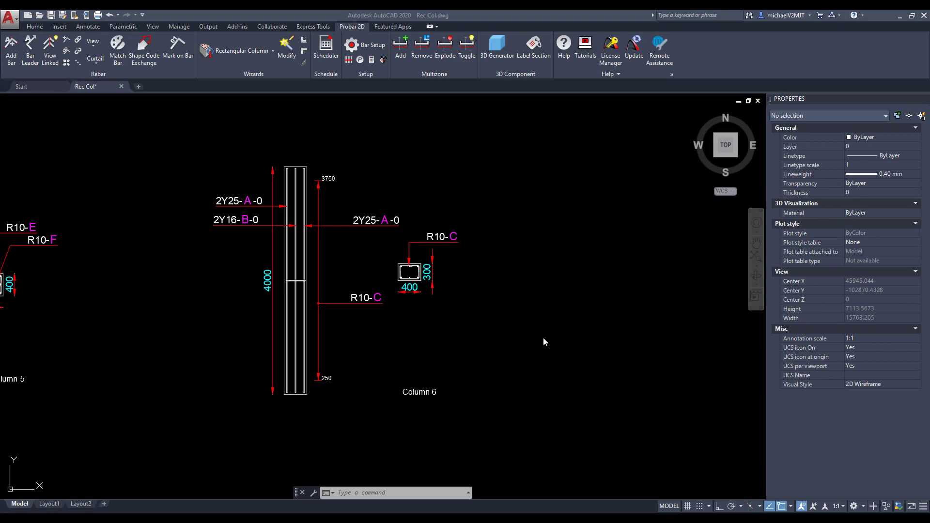
# Start another rectangular column and load its parameters from a Prokon column file
pyautogui.click(543, 339)
pyautogui.moveTo(607, 318)
pyautogui.mouseDown(button='middle')
pyautogui.moveTo(471, 307)
pyautogui.moveTo(299, 274)
pyautogui.mouseUp(button='middle')
pyautogui.scroll(-1, 418, 281)
pyautogui.scroll(-1, 403, 276)
pyautogui.click(227, 51)
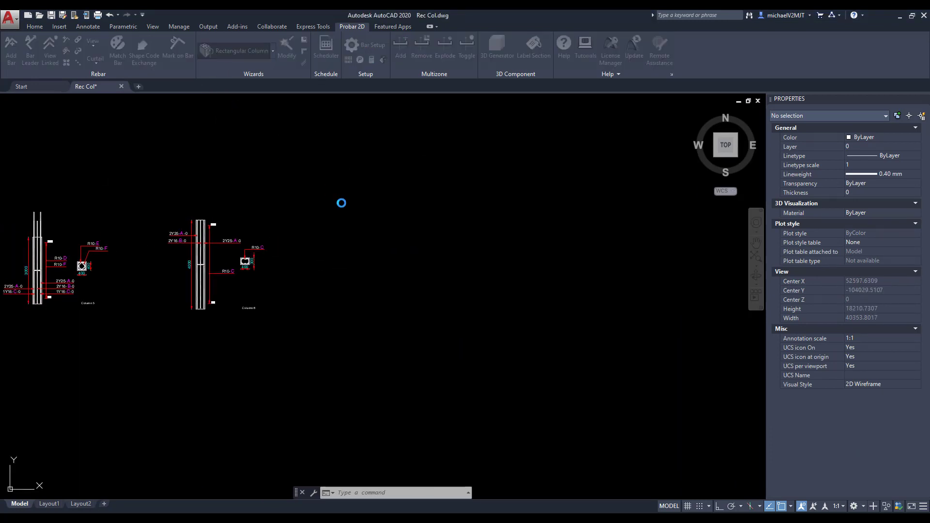
pyautogui.click(389, 419)
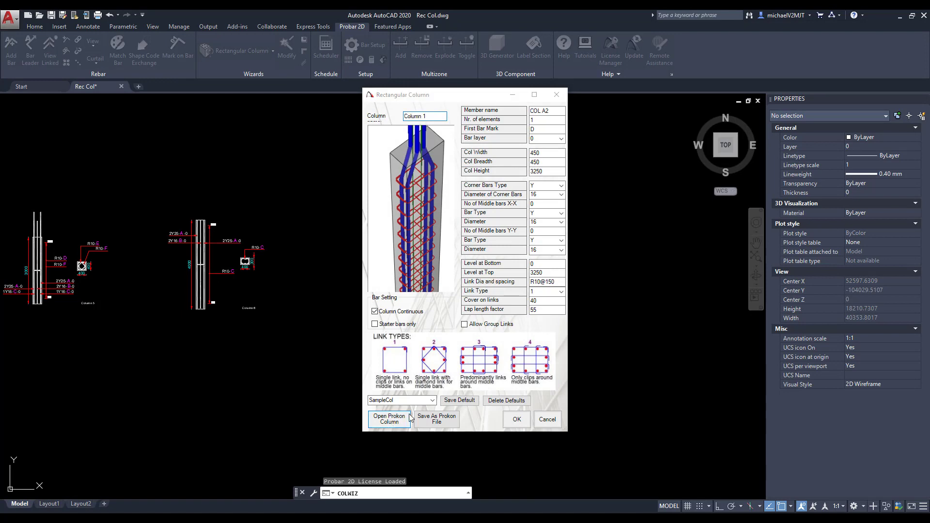
pyautogui.click(699, 383)
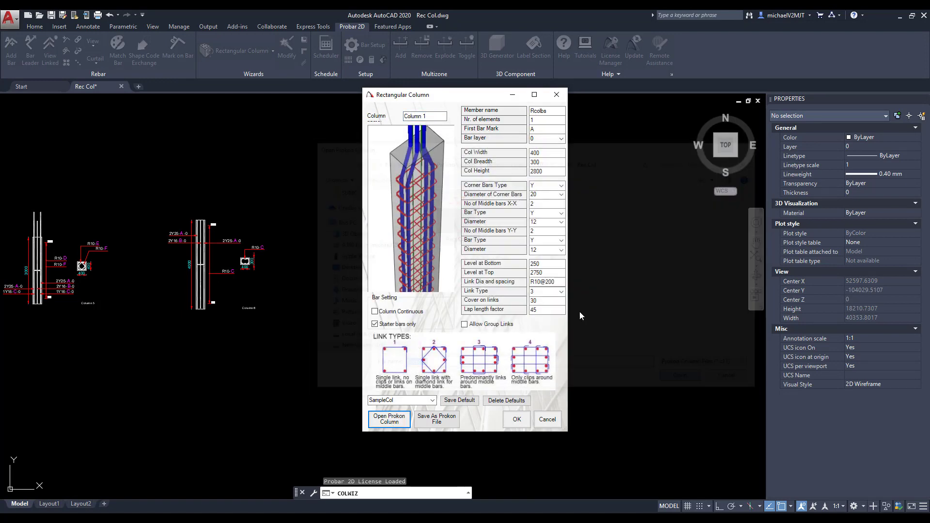
# Name the imported column Column 7 and set its member name to ColA7
pyautogui.click(431, 118)
pyautogui.press('BackSpace')
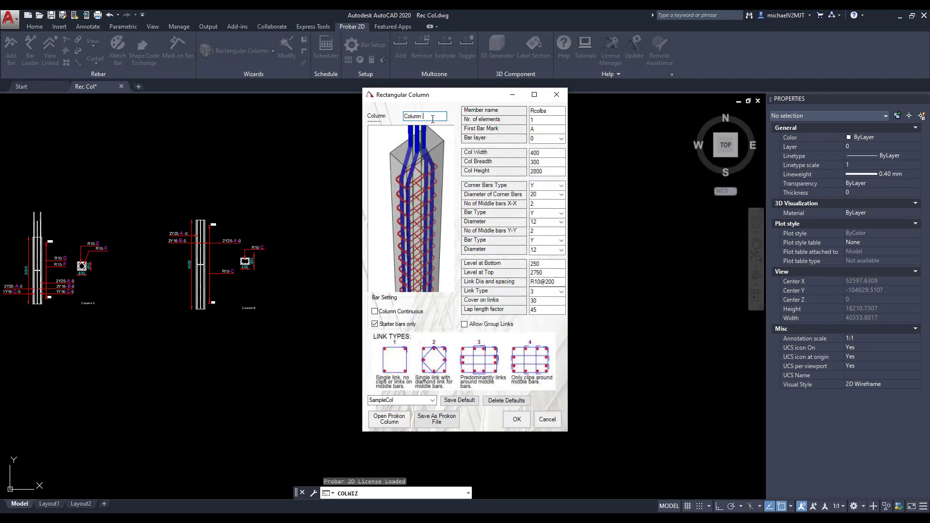
pyautogui.doubleClick(547, 112)
pyautogui.press('BackSpace')
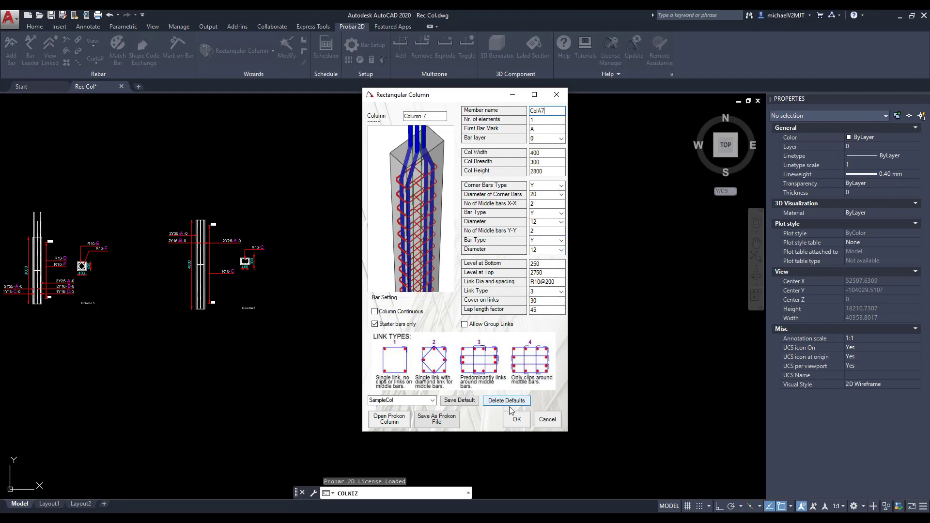
# Generate the Column 7 reinforcement detail and insert it to the right of Column 6
pyautogui.click(517, 419)
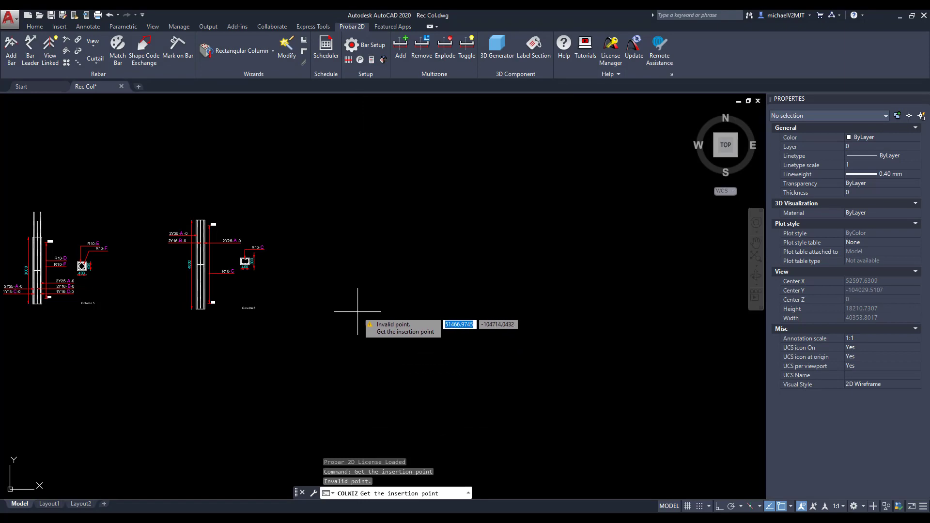
pyautogui.click(431, 322)
# Move the first 2Y20-A bar label of Column 7 from below the column to the left of the elevation
pyautogui.scroll(2, 430, 318)
pyautogui.moveTo(430, 317)
pyautogui.mouseDown(button='middle')
pyautogui.moveTo(519, 318)
pyautogui.moveTo(533, 358)
pyautogui.mouseUp(button='middle')
pyautogui.scroll(2, 513, 317)
pyautogui.scroll(4, 323, 406)
pyautogui.click(409, 257)
pyautogui.click(388, 261)
pyautogui.moveTo(305, 193); pyautogui.dragTo(456, 345, button='middle')
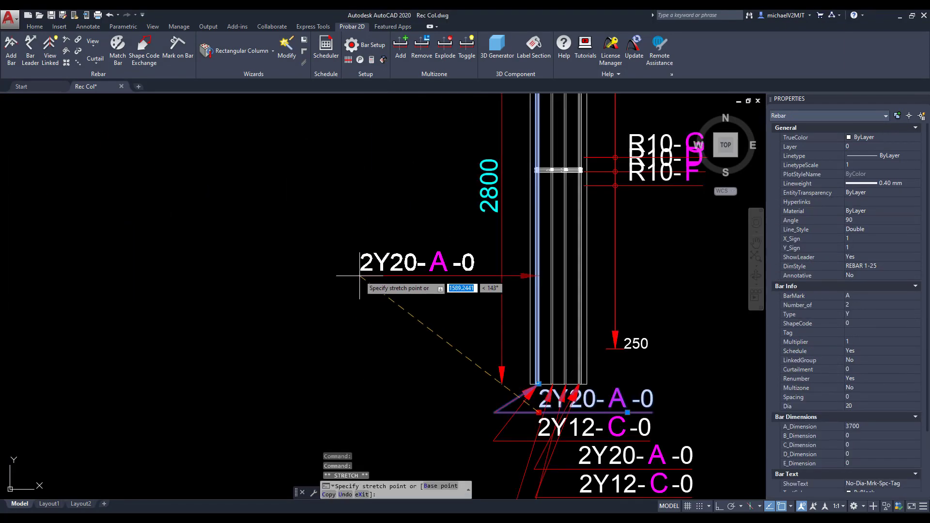
pyautogui.click(359, 275)
pyautogui.press('Escape')
# Move one 2Y12-B and one 2Y12-C label to the left of Column 7's elevation, stacked under the 2Y20-A label
pyautogui.moveTo(514, 442); pyautogui.dragTo(309, 361, button='middle')
pyautogui.click(349, 411)
pyautogui.click(347, 412)
pyautogui.click(146, 203)
pyautogui.press('Escape')
pyautogui.moveTo(441, 386); pyautogui.dragTo(442, 361, button='middle')
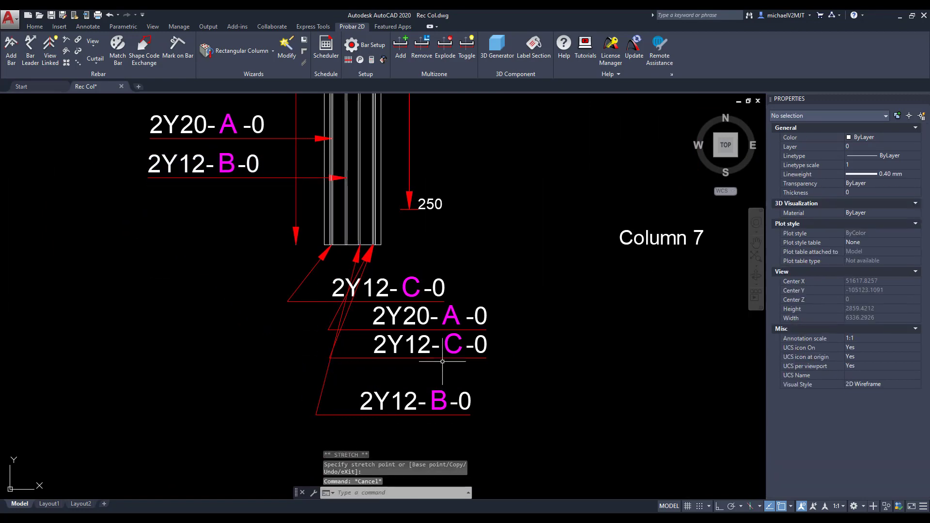
pyautogui.click(322, 301)
pyautogui.click(331, 301)
pyautogui.click(142, 217)
pyautogui.press('Escape')
# Move the second 2Y20-A bar label of Column 7 to the right of the elevation
pyautogui.click(426, 330)
pyautogui.click(372, 330)
pyautogui.moveTo(481, 140); pyautogui.dragTo(448, 244, button='middle')
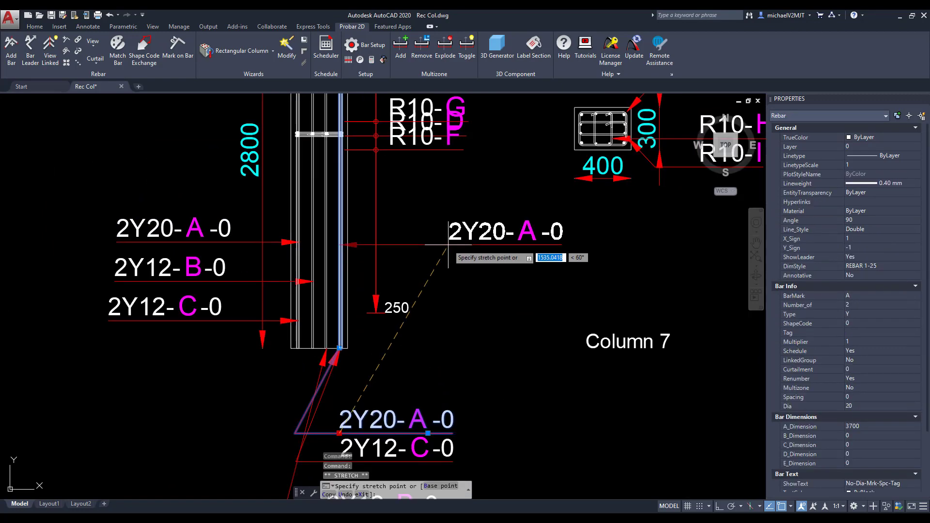
pyautogui.click(430, 245)
pyautogui.press('Escape')
# Move the remaining 2Y12-B and 2Y12-C labels to the right of Column 7's elevation, stacked under the 2Y20-A label
pyautogui.moveTo(401, 469); pyautogui.dragTo(386, 379, button='middle')
pyautogui.click(372, 428)
pyautogui.click(312, 428)
pyautogui.click(415, 190)
pyautogui.press('Escape')
pyautogui.click(364, 372)
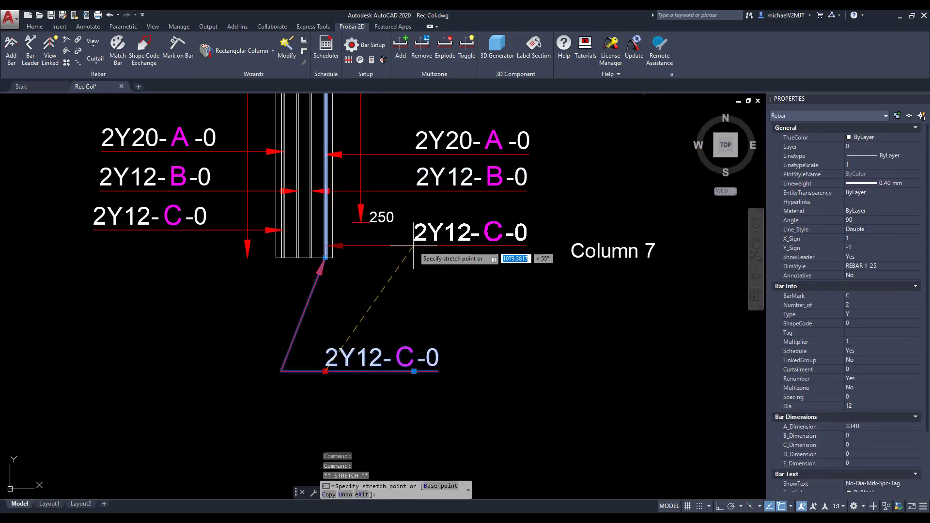
pyautogui.click(413, 246)
pyautogui.press('Escape')
# Spread the overlapping R10-G, R10-D and R10-F link labels apart in a column beside the Column 7 elevation
pyautogui.moveTo(447, 150); pyautogui.dragTo(257, 433, button='middle')
pyautogui.moveTo(255, 280); pyautogui.dragTo(333, 225, button='middle')
pyautogui.click(300, 259)
pyautogui.click(262, 259)
pyautogui.click(304, 223)
pyautogui.press('Escape')
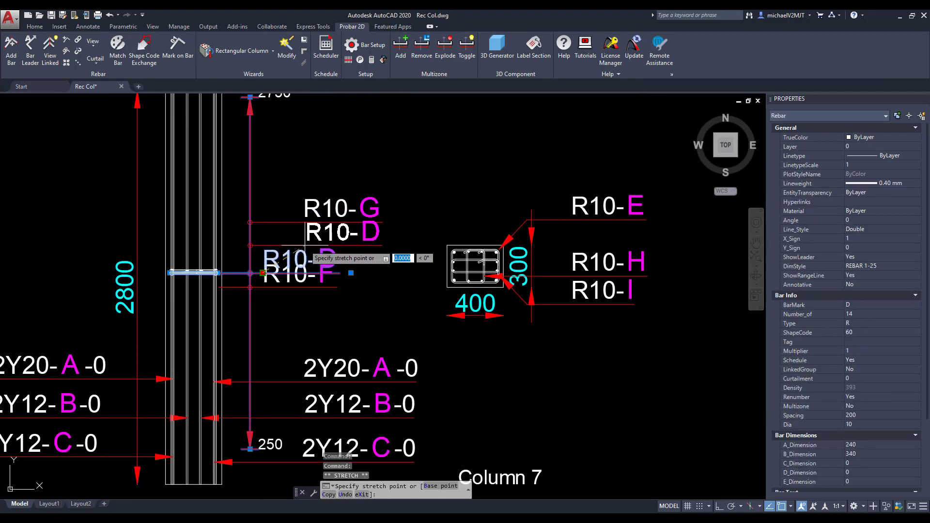
pyautogui.scroll(3, 304, 245)
pyautogui.click(290, 255)
pyautogui.press('Escape')
pyautogui.click(253, 353)
pyautogui.click(262, 363)
pyautogui.click(362, 352)
pyautogui.press('Escape')
# Move the R10-E and R10-H link labels above the Column 7 cross-section, with R10-H just under R10-E
pyautogui.click(458, 220)
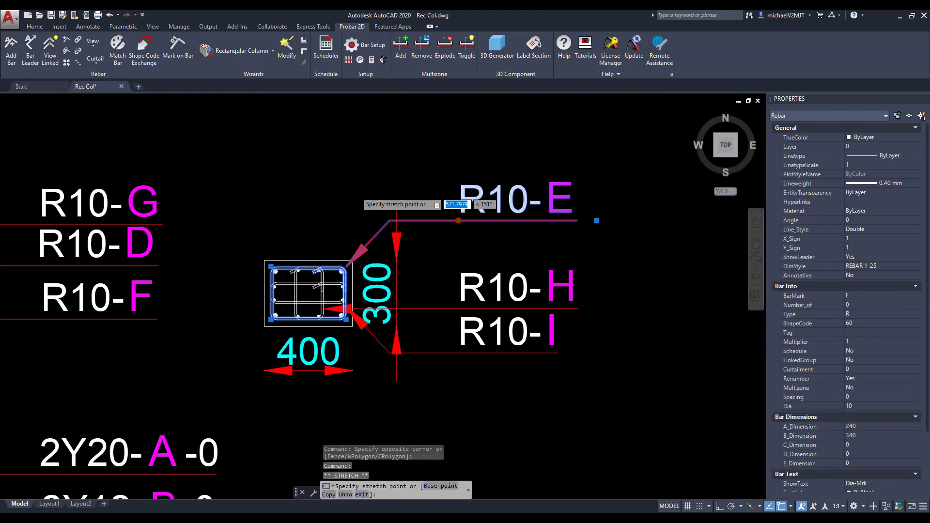
pyautogui.click(357, 170)
pyautogui.press('Escape')
pyautogui.click(438, 308)
pyautogui.click(458, 309)
pyautogui.click(390, 208)
pyautogui.press('Escape')
pyautogui.click(329, 170)
pyautogui.click(358, 167)
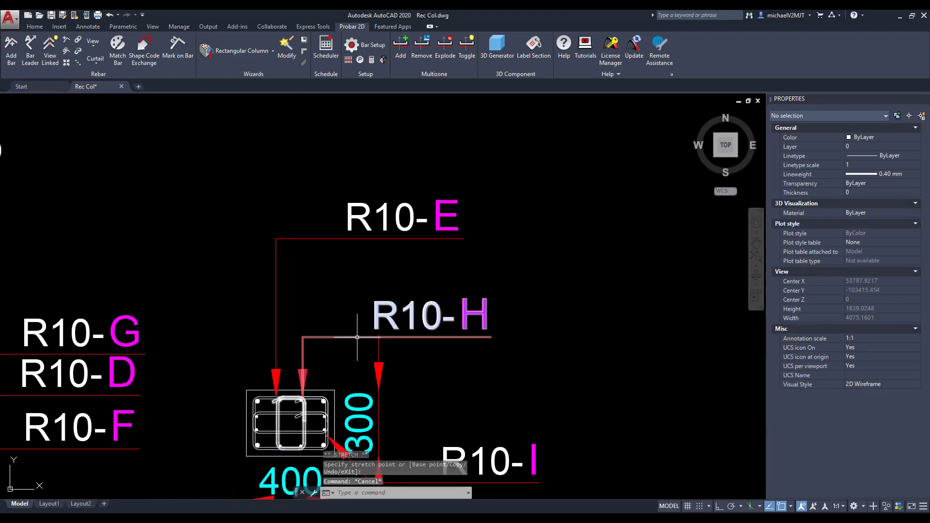
pyautogui.click(357, 337)
pyautogui.click(371, 337)
pyautogui.click(370, 290)
# Move the R10-I link label to the lower right of the Column 7 cross-section
pyautogui.moveTo(455, 426); pyautogui.dragTo(449, 242, button='middle')
pyautogui.click(473, 299)
pyautogui.click(434, 298)
pyautogui.click(454, 340)
# Open the Probar 2D scheduler and renumber the bar marks of all seven columns, starting from A
pyautogui.scroll(-3, 595, 311)
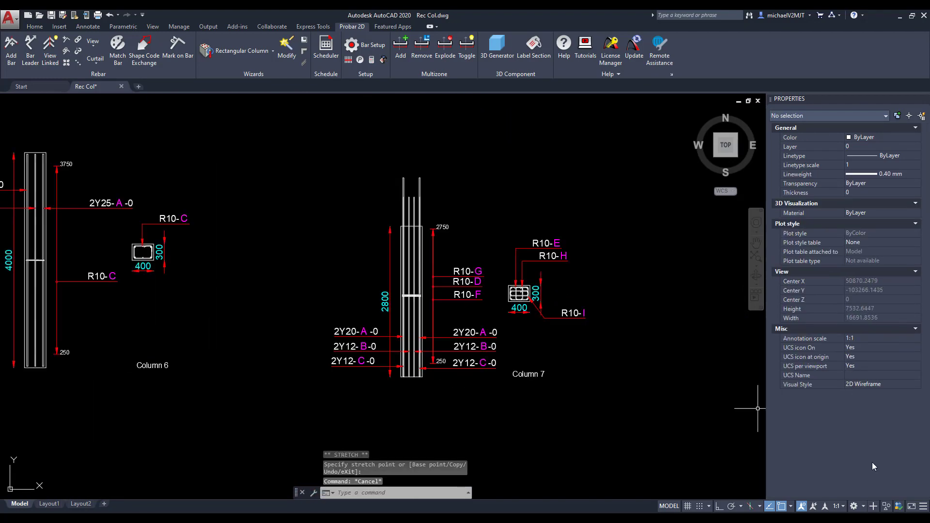
pyautogui.scroll(-5, 623, 276)
pyautogui.scroll(-3, 613, 294)
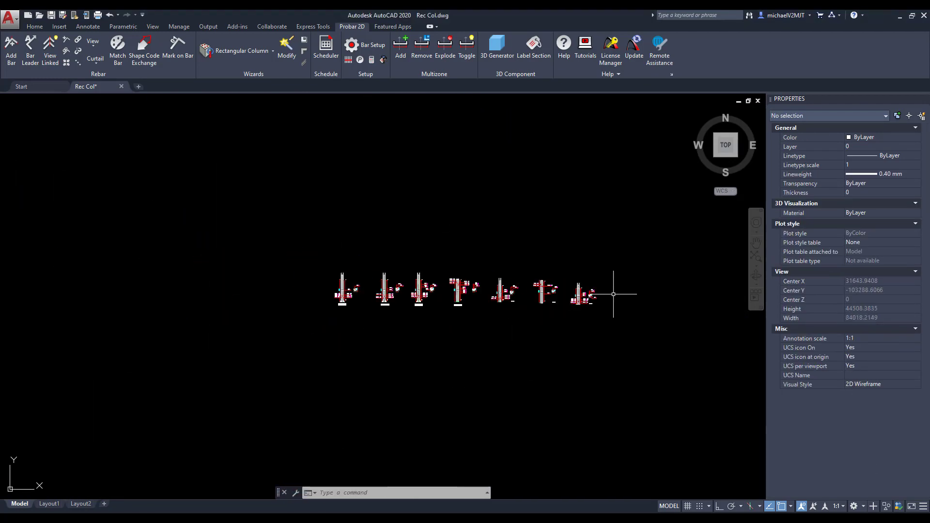
pyautogui.moveTo(613, 294); pyautogui.dragTo(539, 306, button='middle')
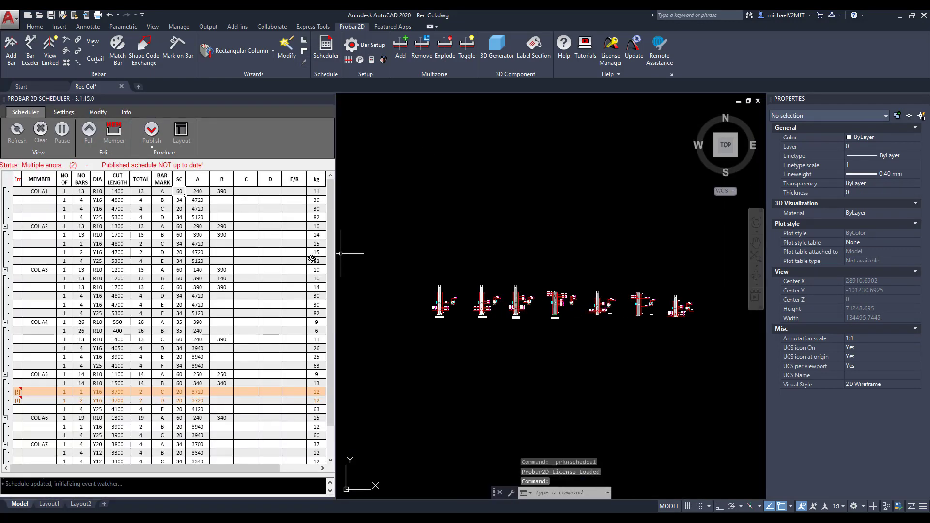
pyautogui.click(98, 112)
pyautogui.click(77, 129)
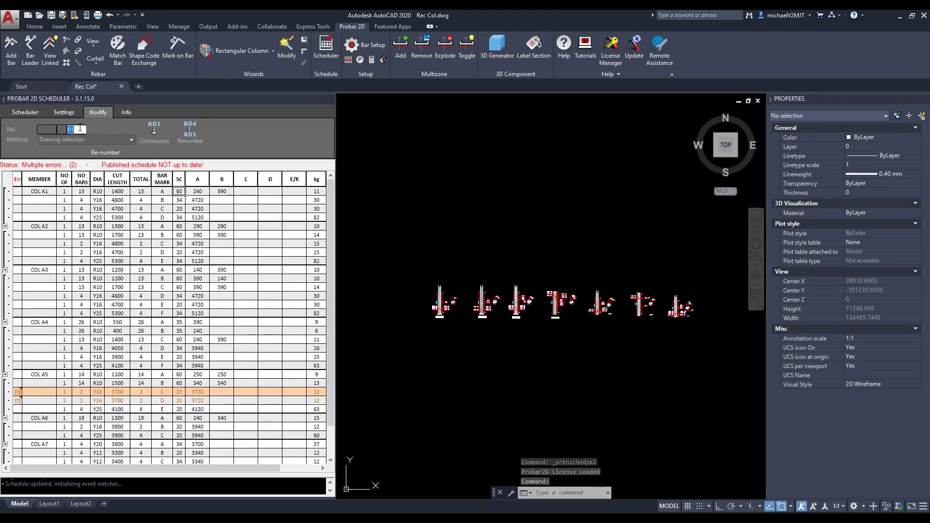
pyautogui.write('a')
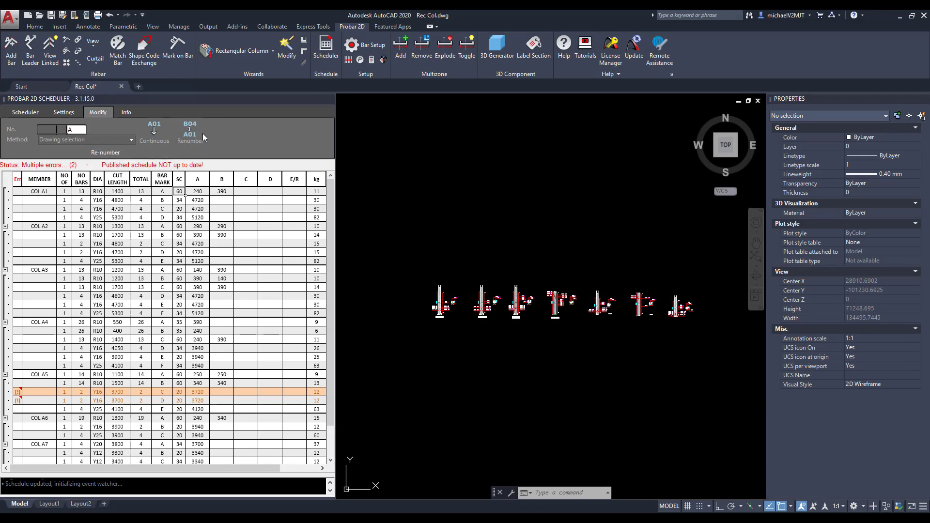
pyautogui.click(202, 132)
pyautogui.click(463, 283)
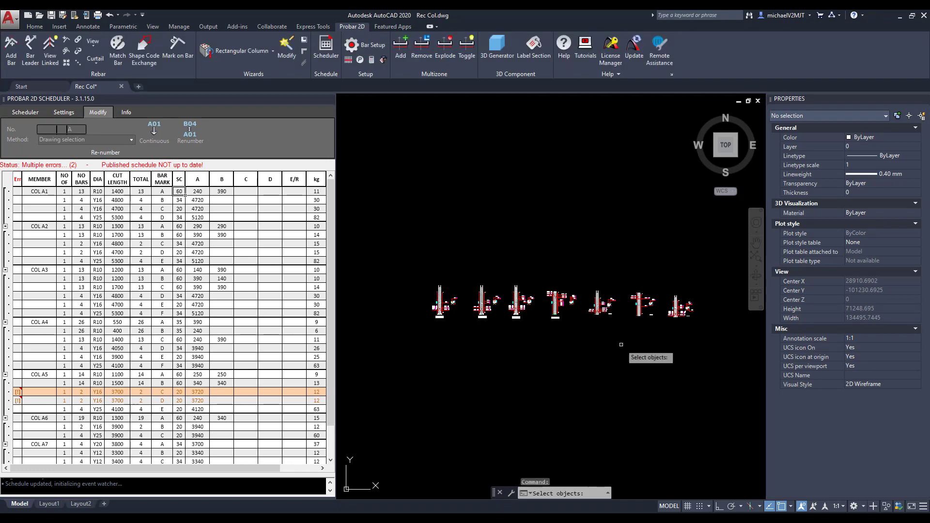
pyautogui.click(715, 363)
pyautogui.click(380, 191)
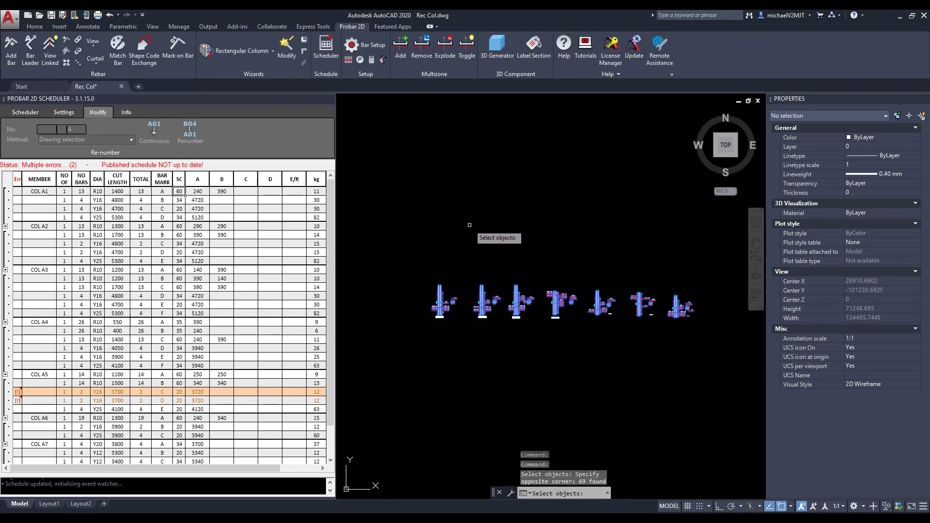
pyautogui.press('Return')
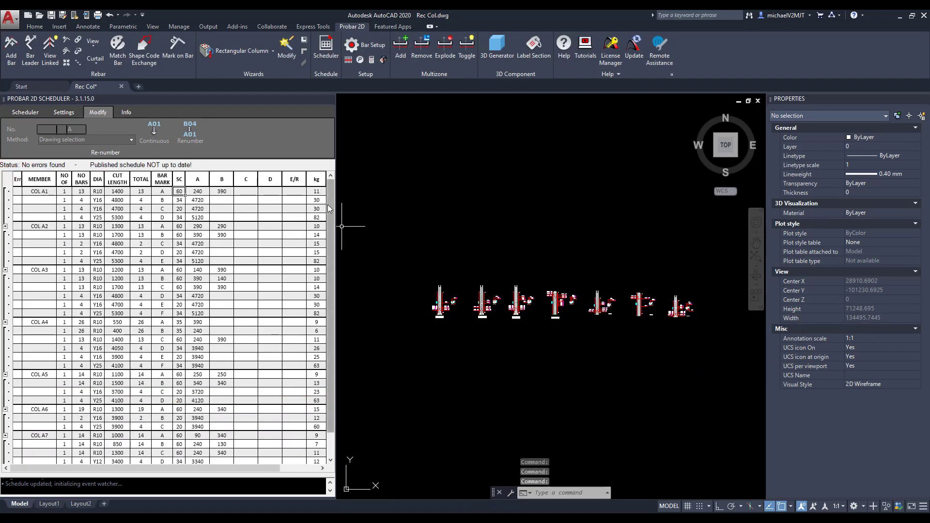
# Publish the bending schedule and place its sheets in the drawing to the right of Column 7
pyautogui.moveTo(329, 208)
pyautogui.mouseDown()
pyautogui.moveTo(336, 248)
pyautogui.moveTo(327, 195)
pyautogui.mouseUp()
pyautogui.click(26, 112)
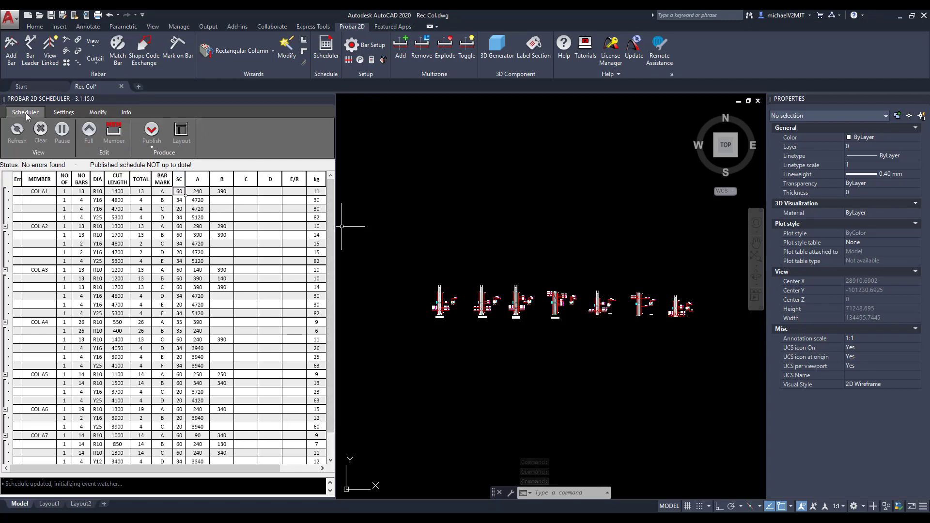
pyautogui.click(151, 147)
pyautogui.click(179, 164)
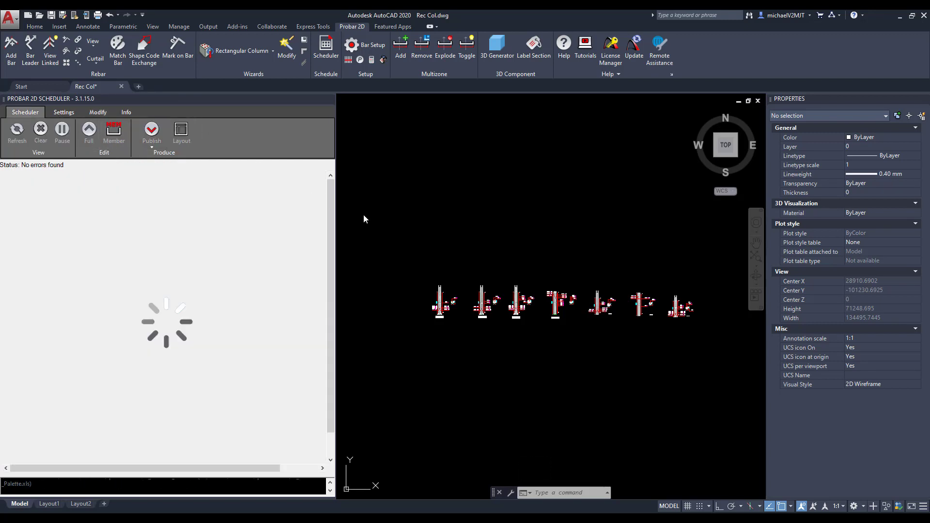
pyautogui.scroll(-2, 524, 255)
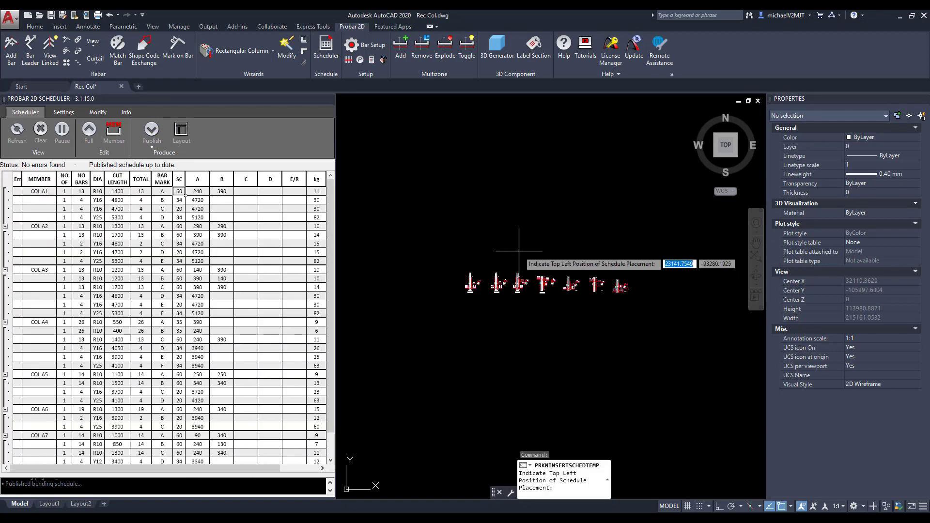
pyautogui.moveTo(574, 276); pyautogui.dragTo(462, 282, button='middle')
pyautogui.click(546, 288)
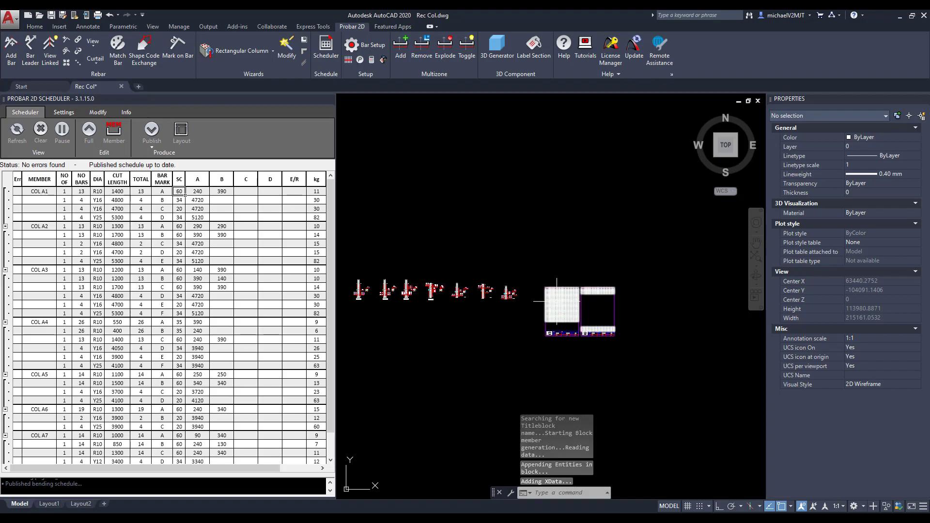
pyautogui.scroll(3, 587, 309)
pyautogui.moveTo(588, 311); pyautogui.dragTo(582, 297, button='middle')
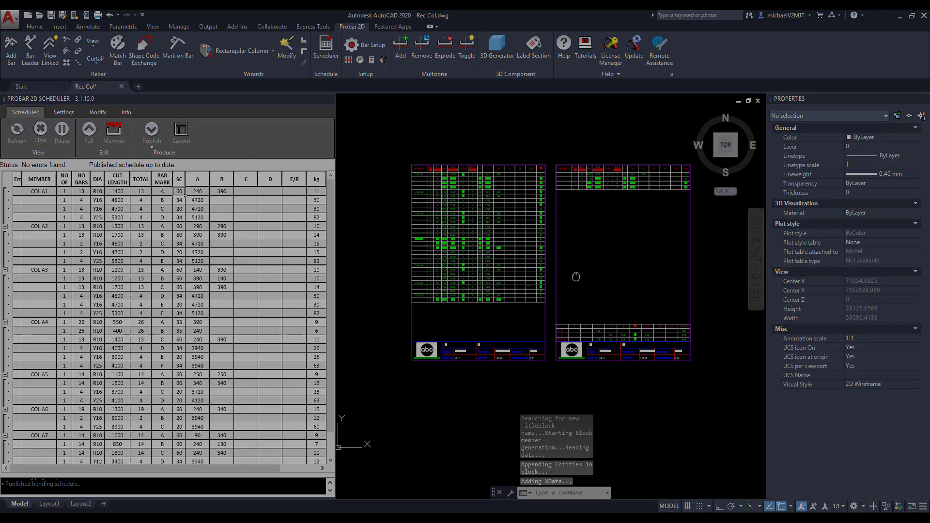